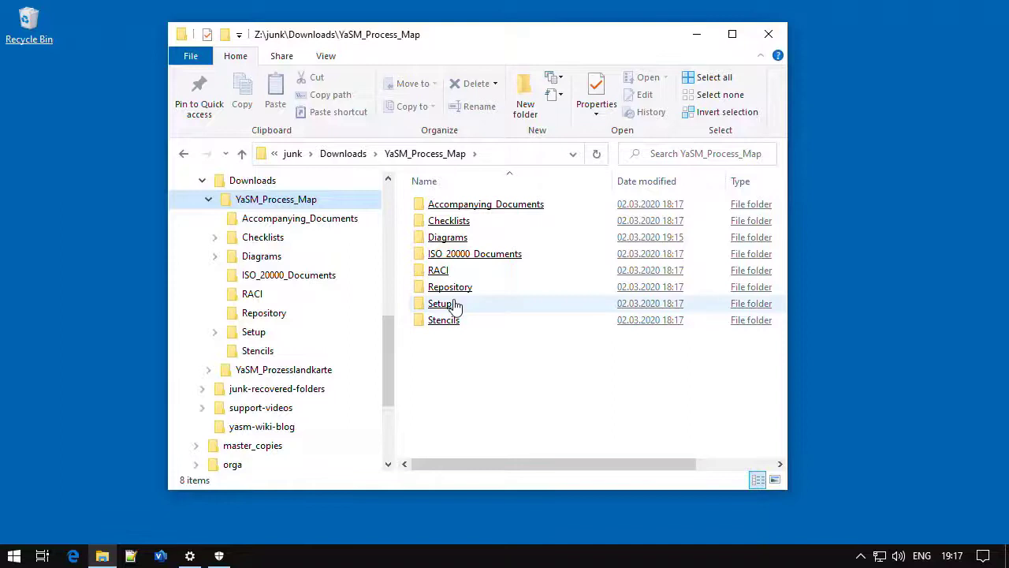
- Run setup.exe from the Setup folder, install the ITPM Visio Add-In despite the unverified publisher, and close the installer messages
double_click(454, 304)
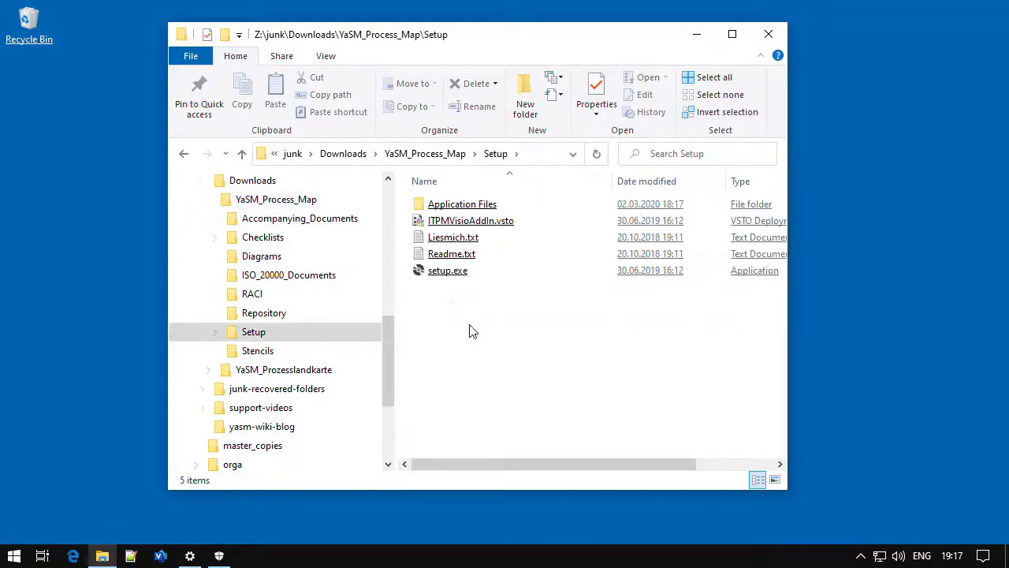
double_click(437, 270)
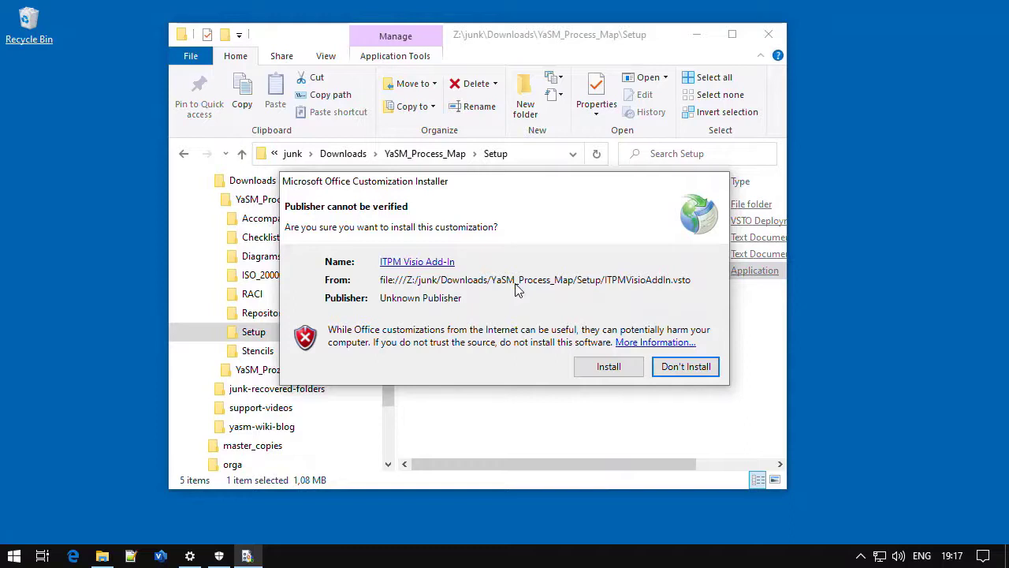
click(609, 368)
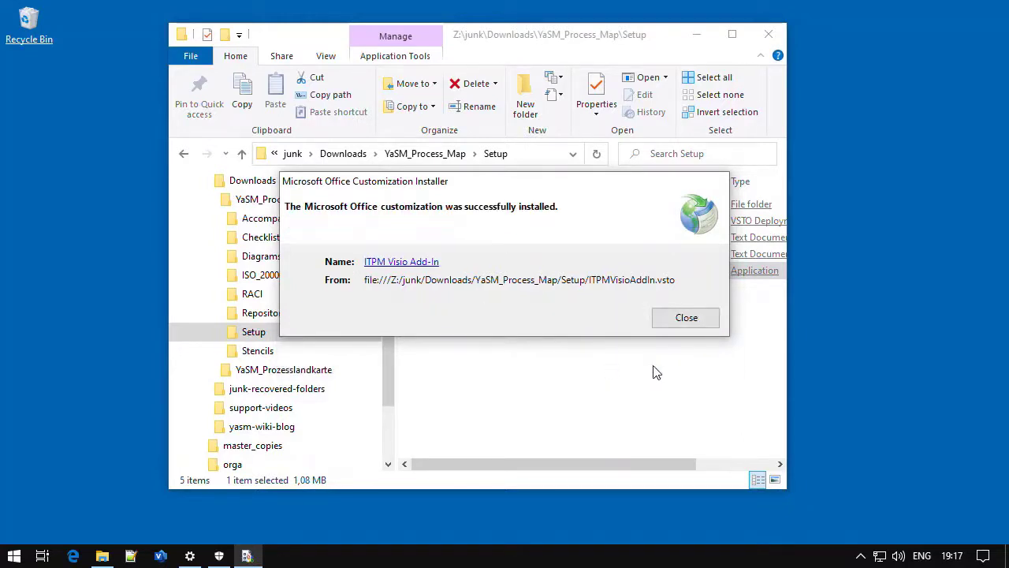
click(678, 317)
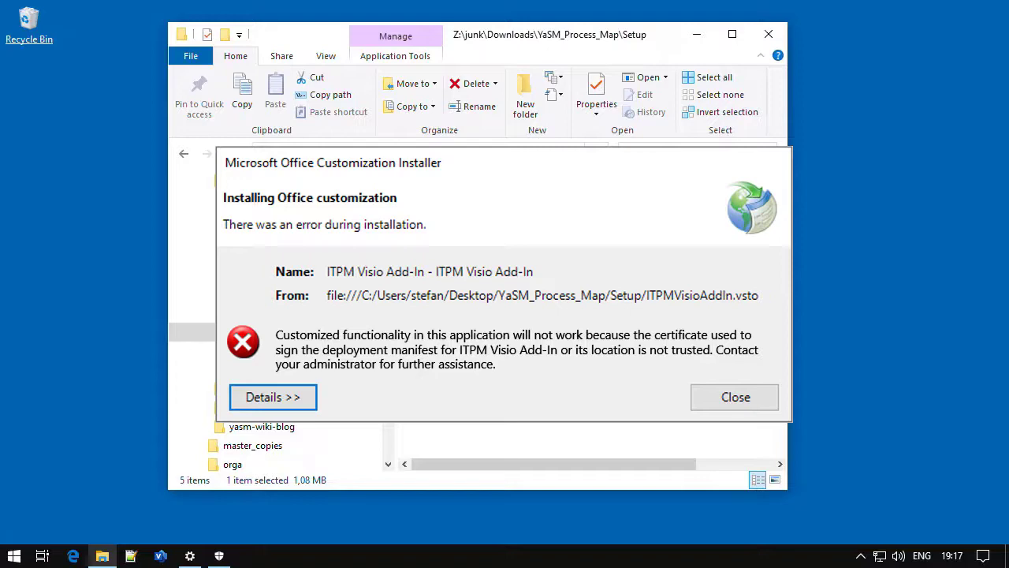
key(Escape)
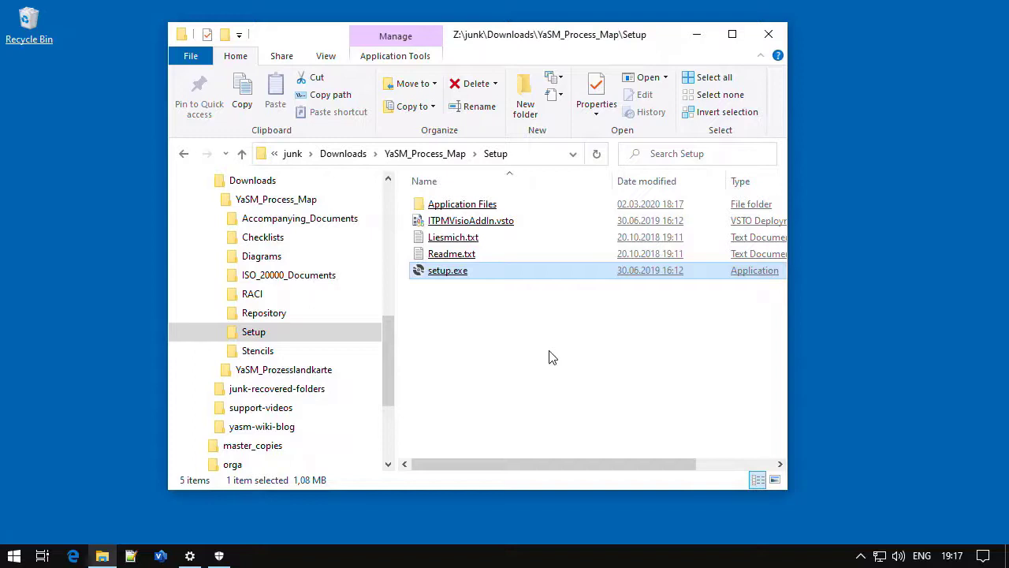
- Copy the Setup folder to the desktop, locate setup.exe in the copy, and close the copy's window
click(546, 355)
click(254, 333)
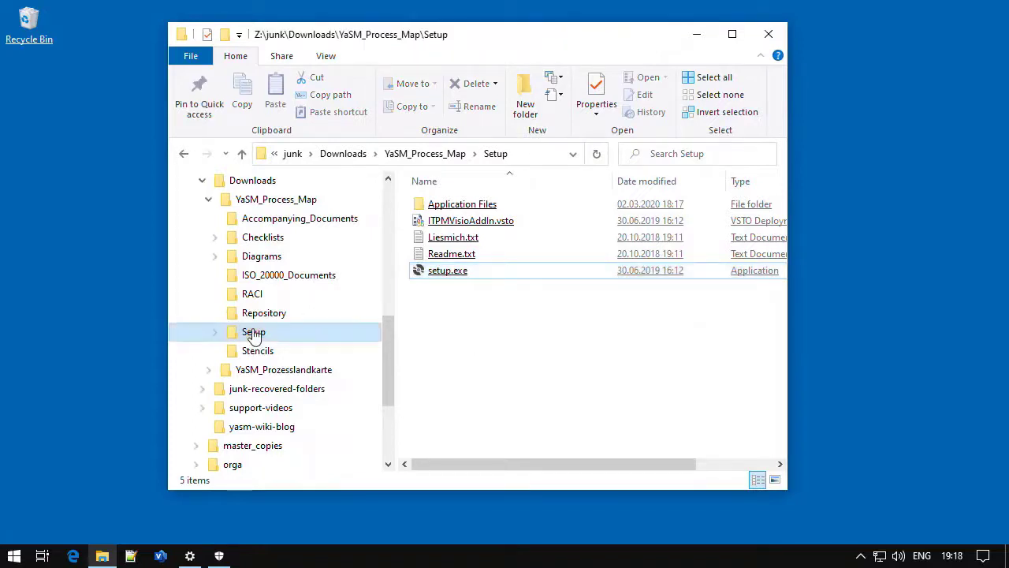
drag(254, 333, 61, 112)
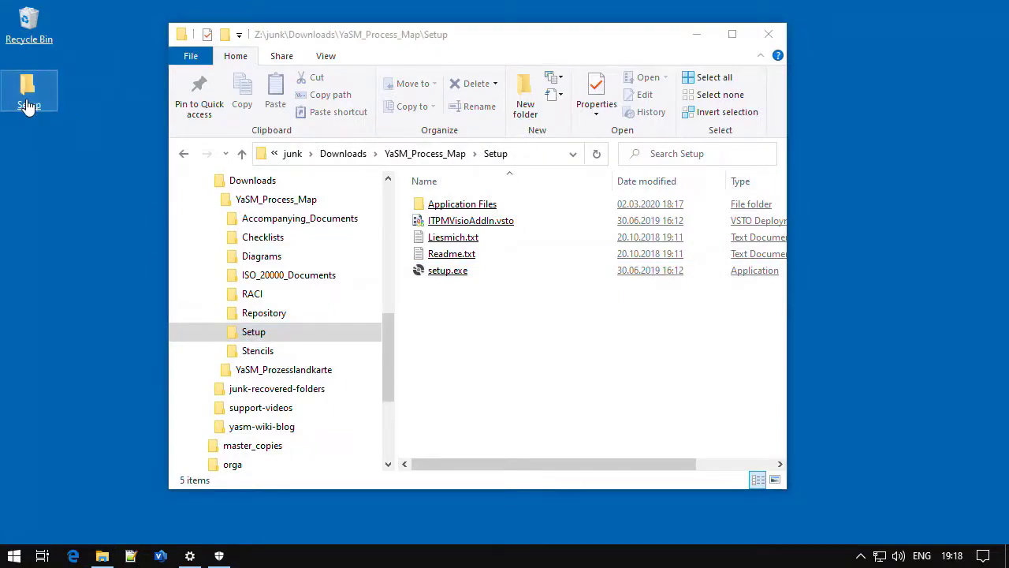
double_click(29, 101)
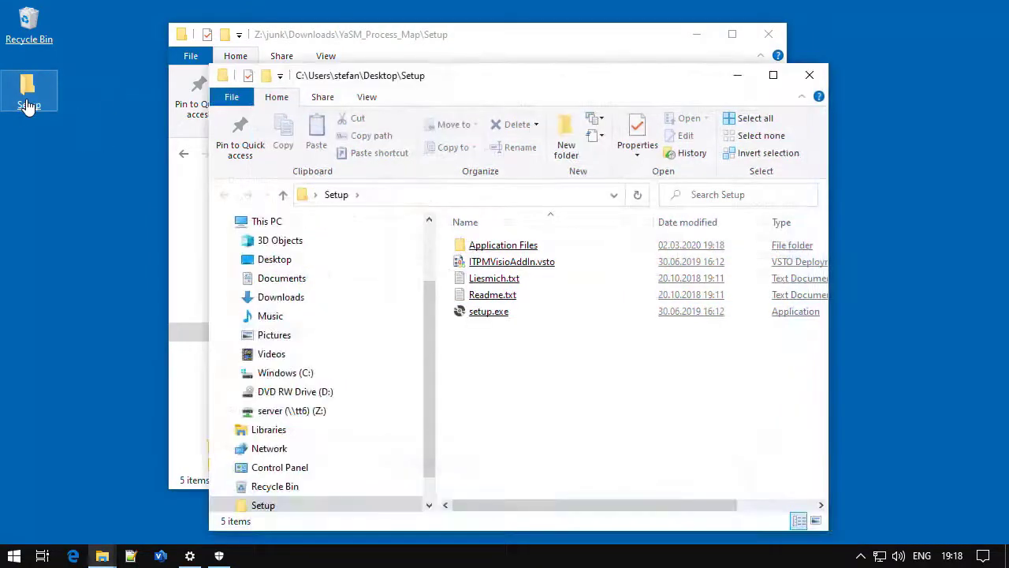
click(487, 322)
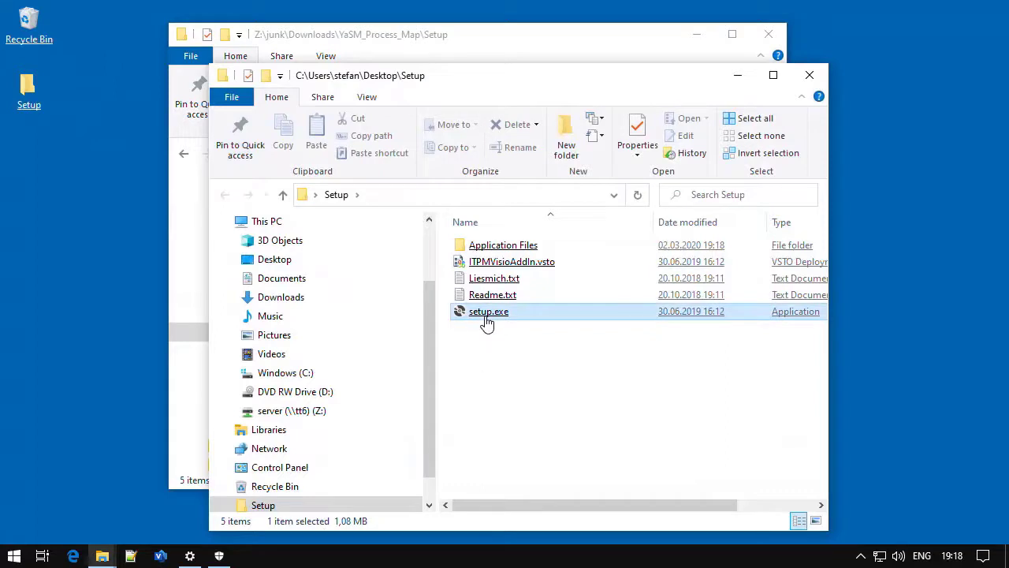
click(809, 77)
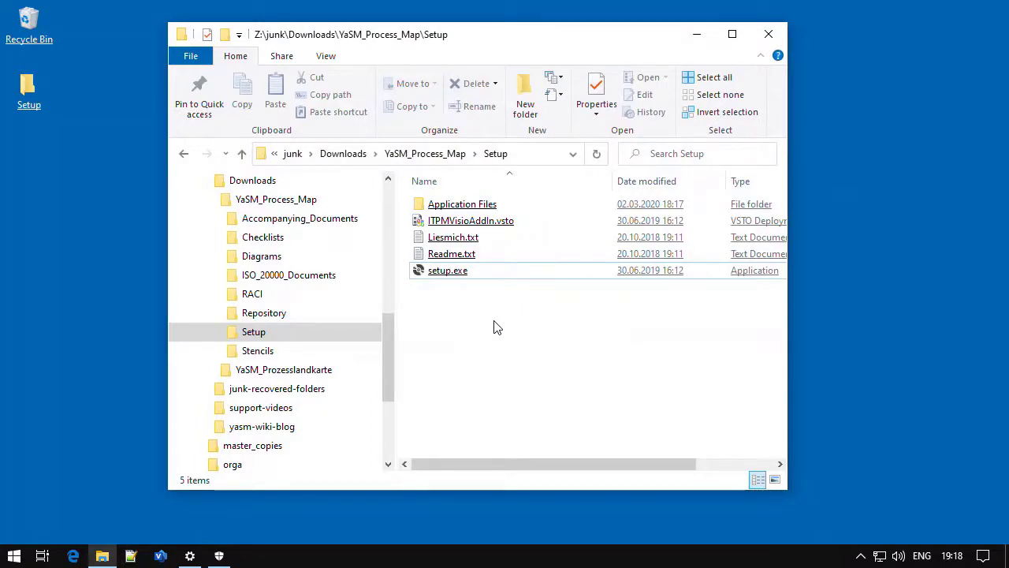
- View the IT Process Maps GbR certificate from the digital signature of setup.exe in the downloaded Setup folder, including its details
click(452, 275)
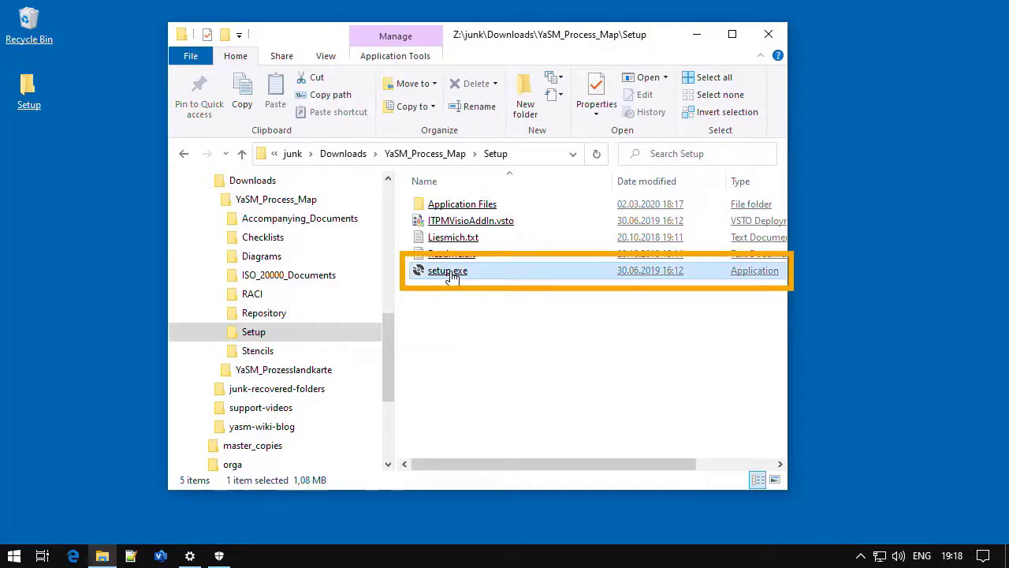
right_click(452, 275)
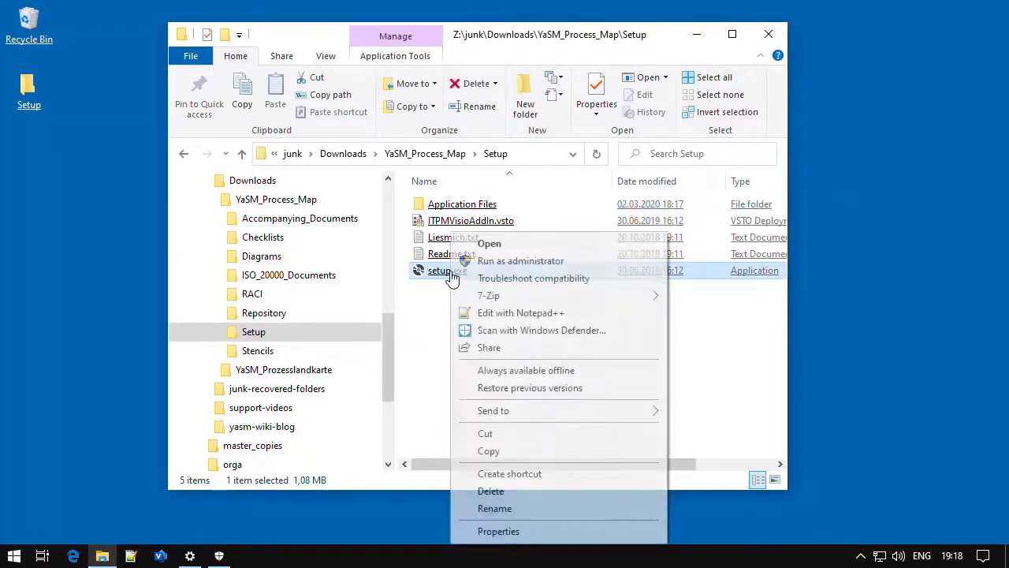
click(487, 531)
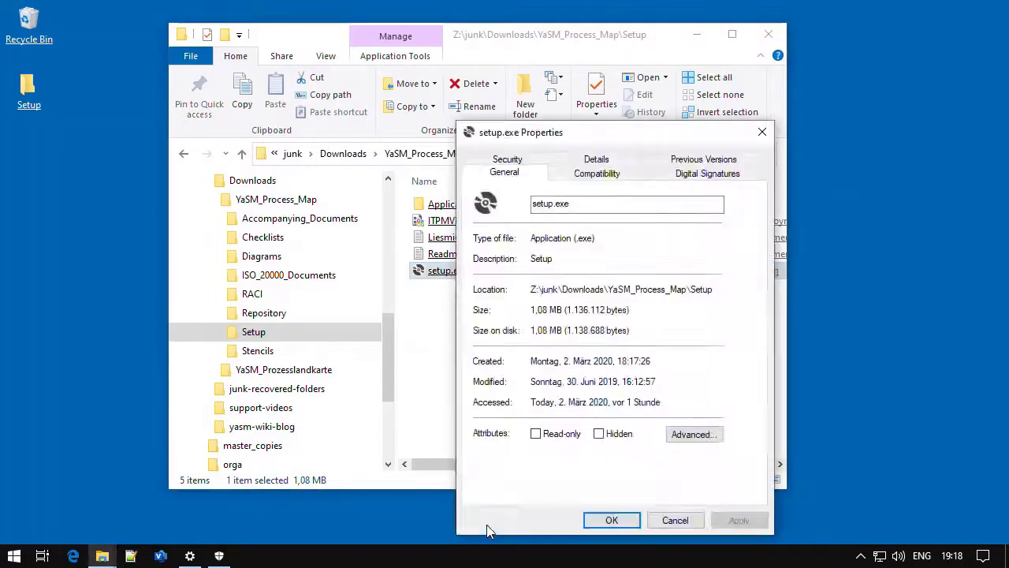
click(670, 180)
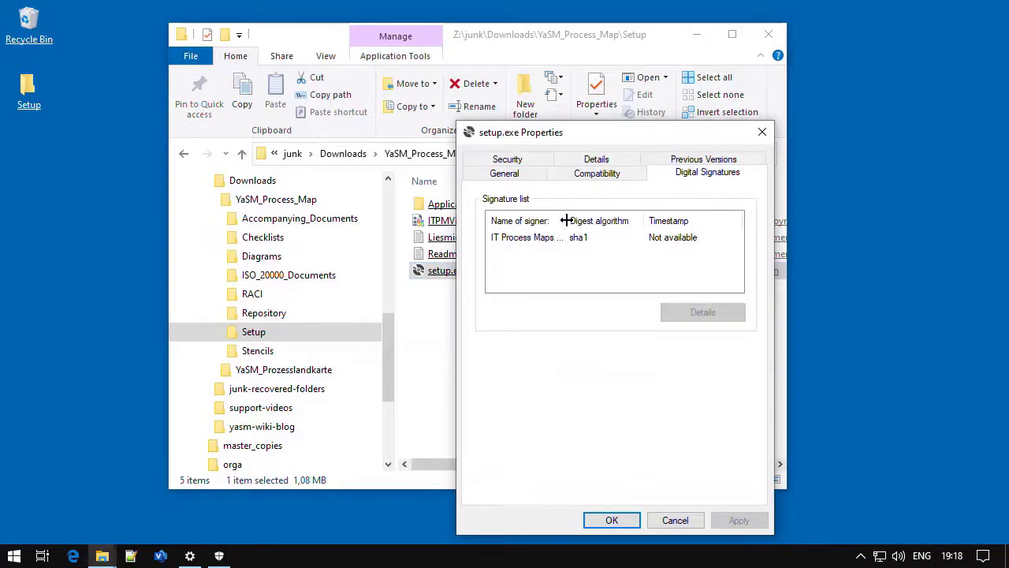
drag(566, 220, 596, 221)
click(547, 238)
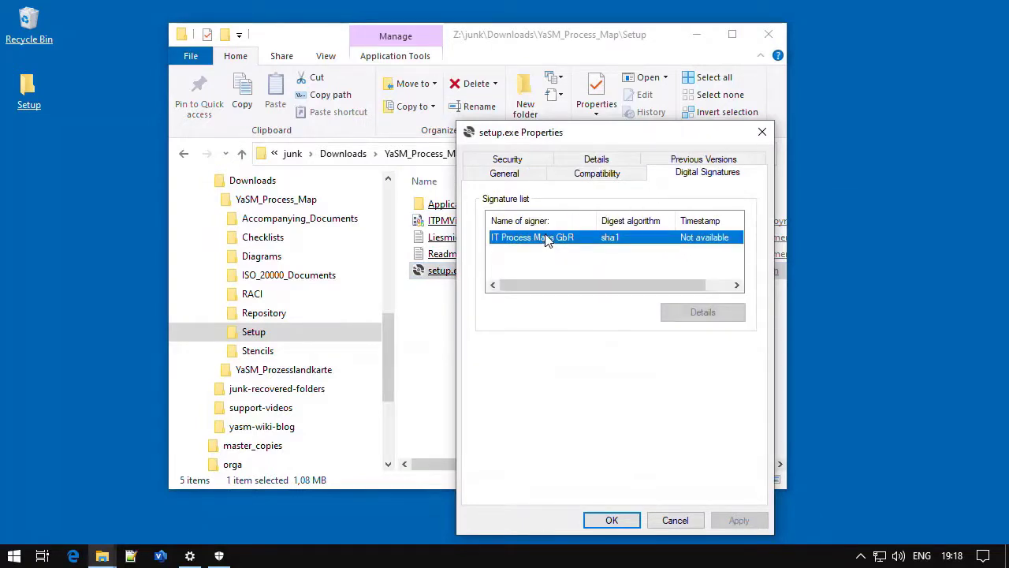
click(695, 315)
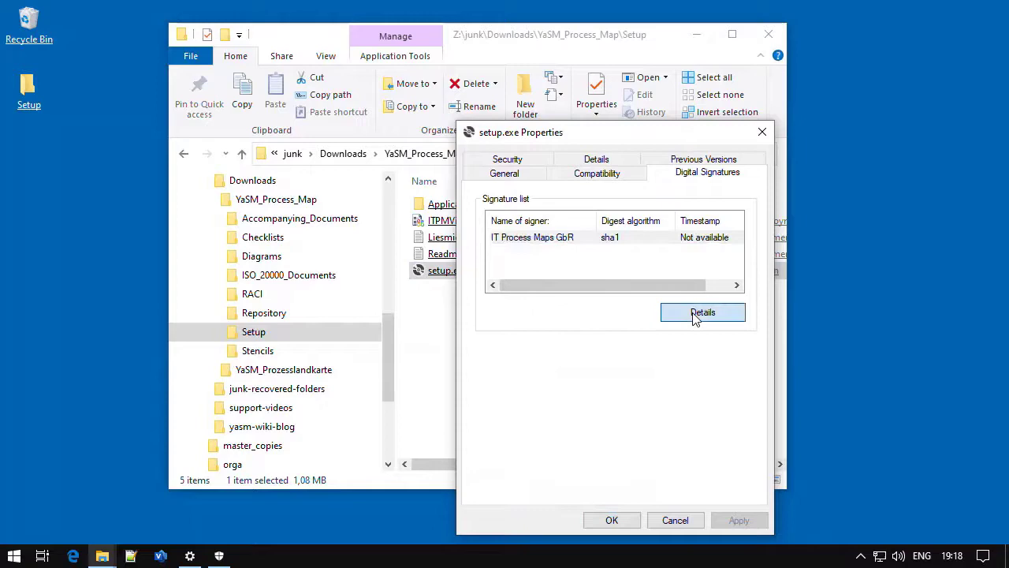
click(722, 358)
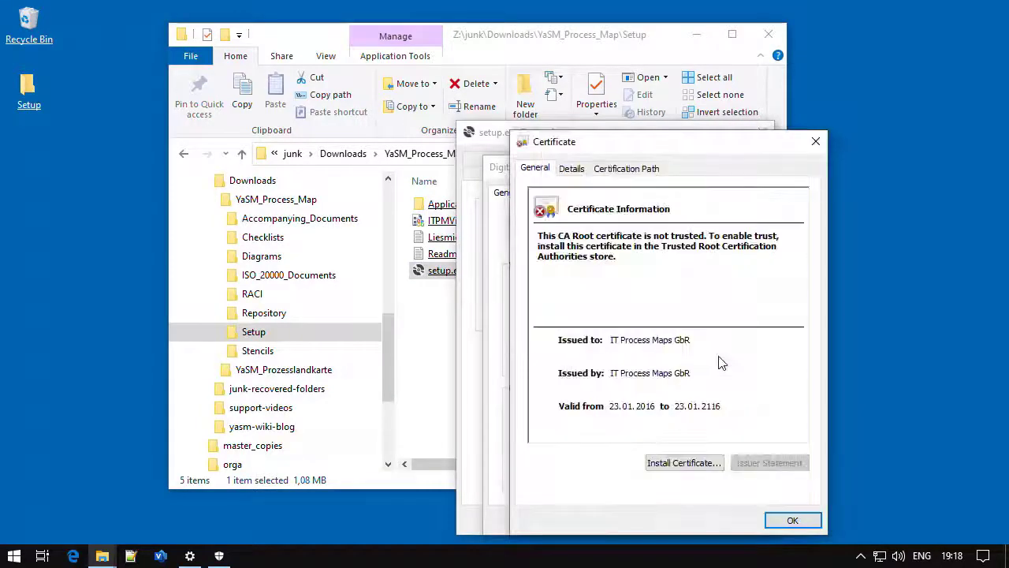
click(572, 168)
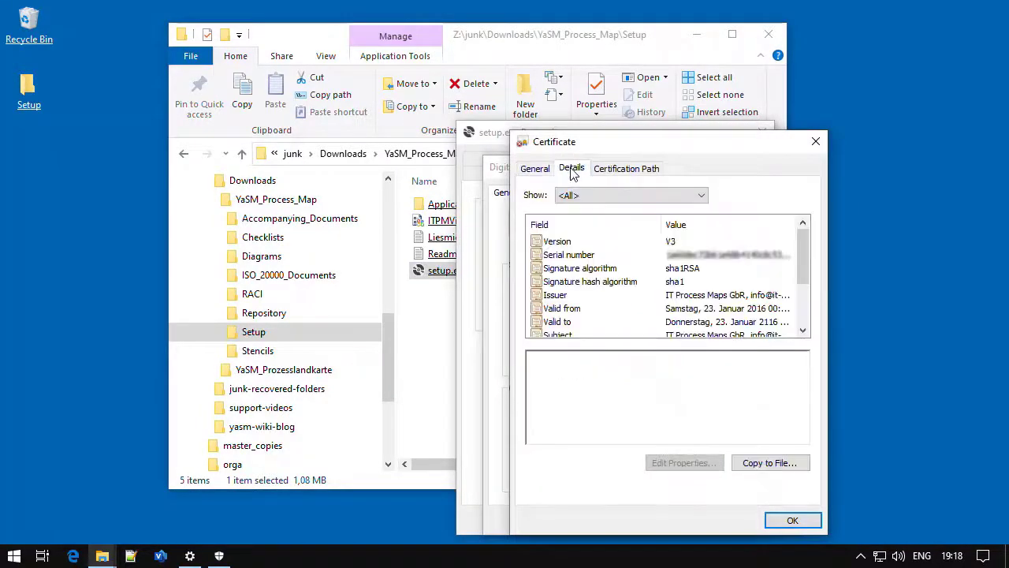
click(534, 170)
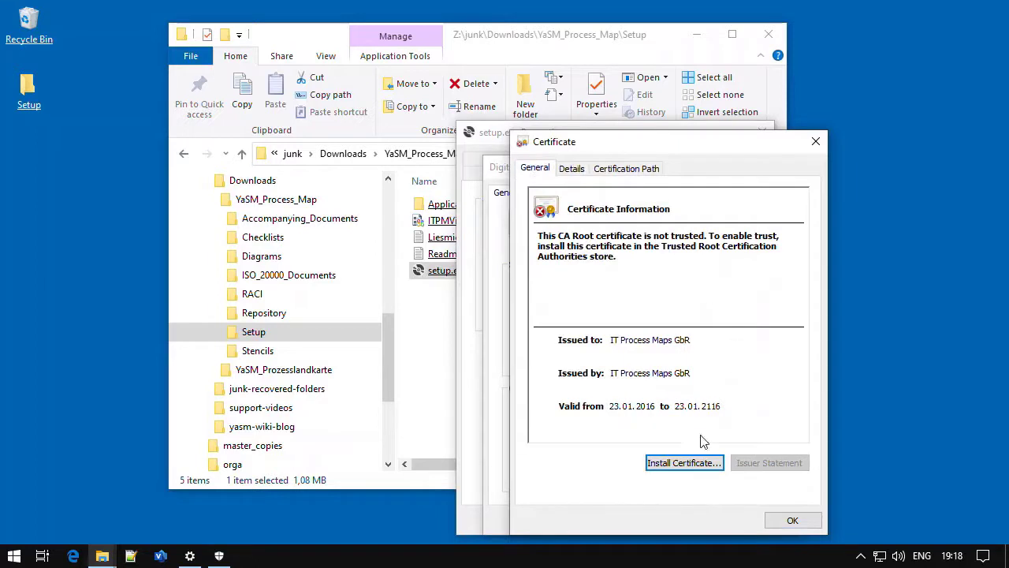
- Start installing the certificate for the Current User, with Trusted Root Certification Authorities as the certificate store
click(682, 463)
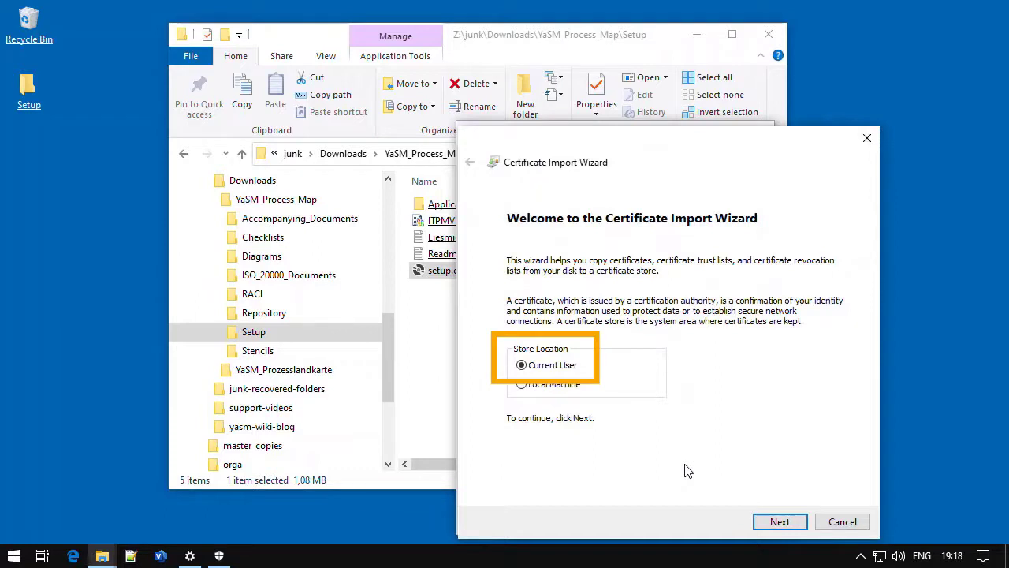
click(775, 521)
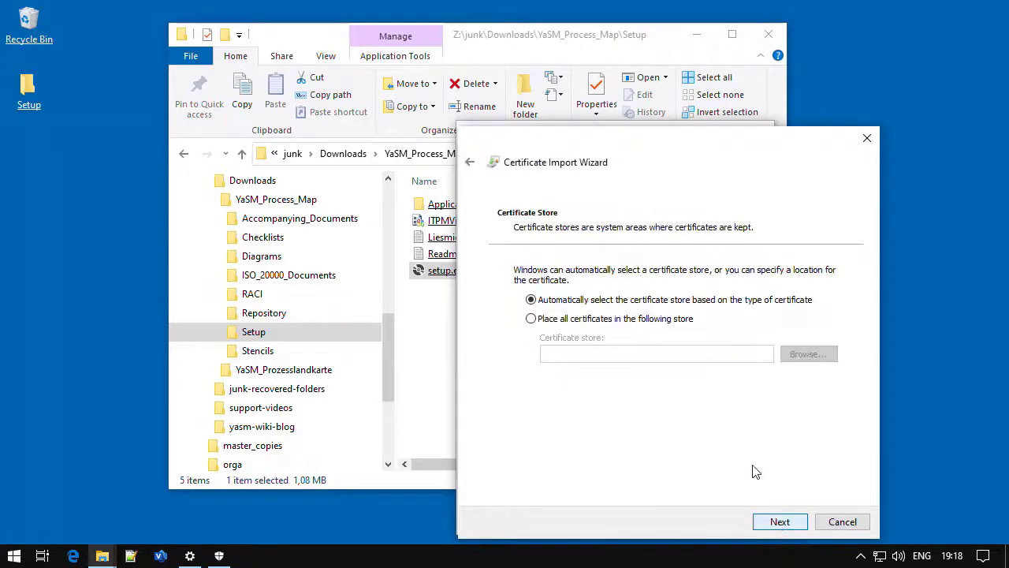
click(590, 322)
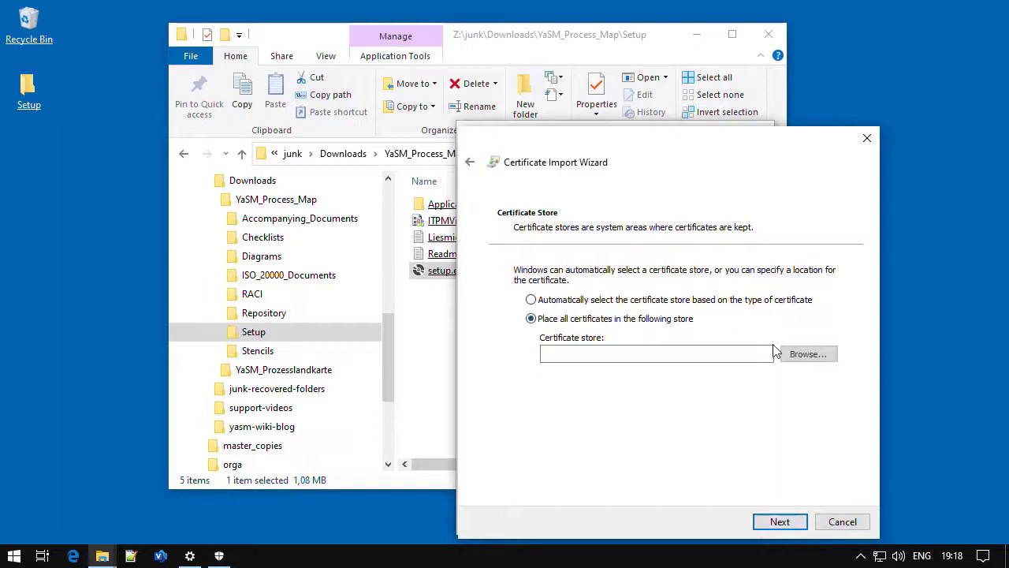
click(808, 353)
click(572, 237)
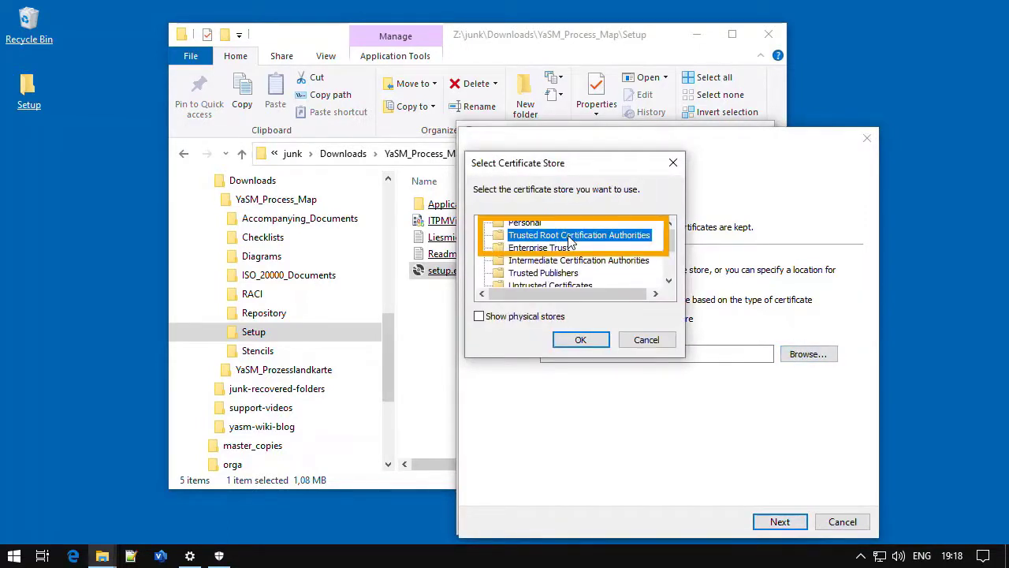
click(580, 339)
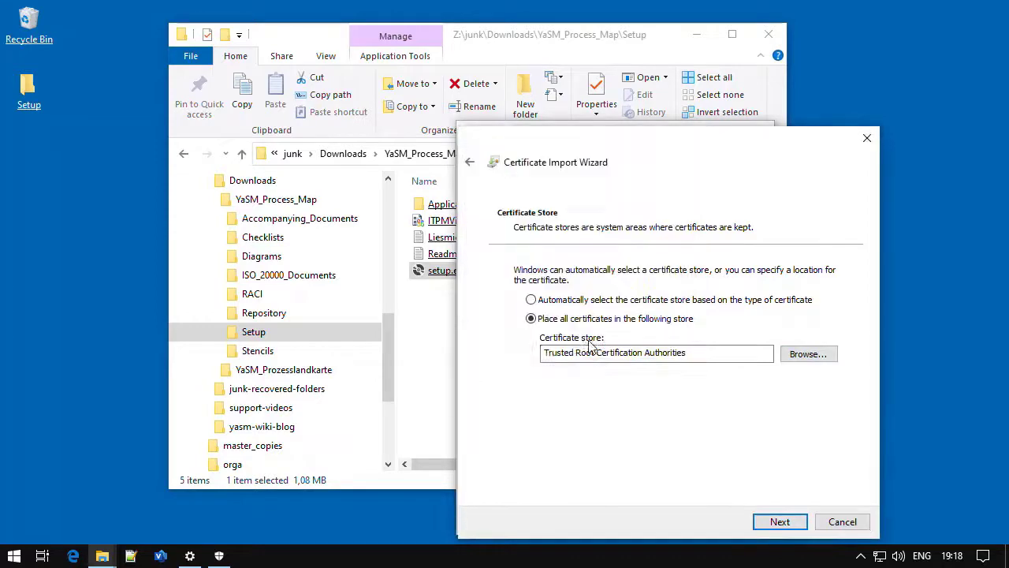
- Finish the certificate import, accept the security warning, and close the certificate, signature and file properties dialogs
click(780, 523)
click(779, 522)
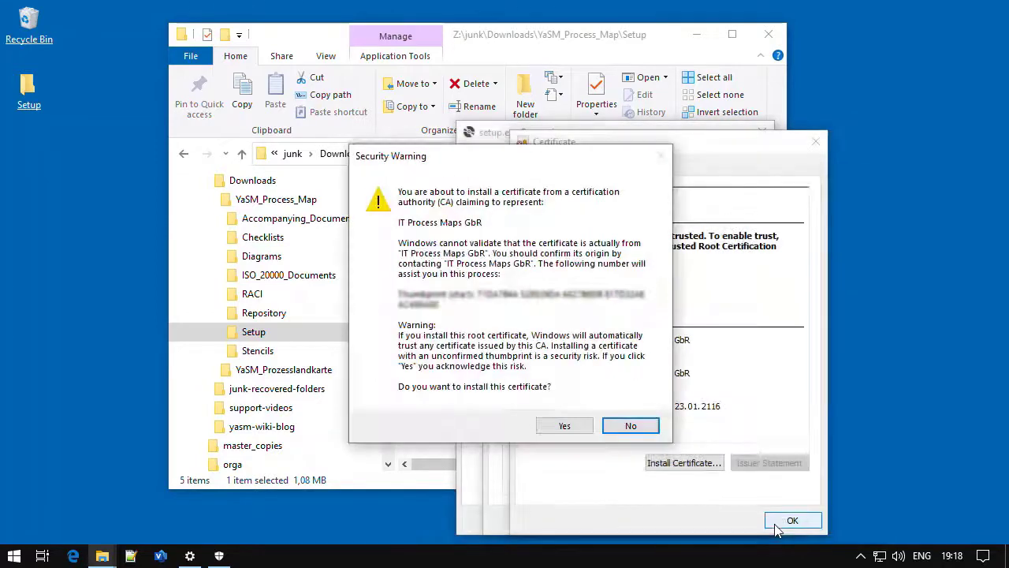
click(569, 424)
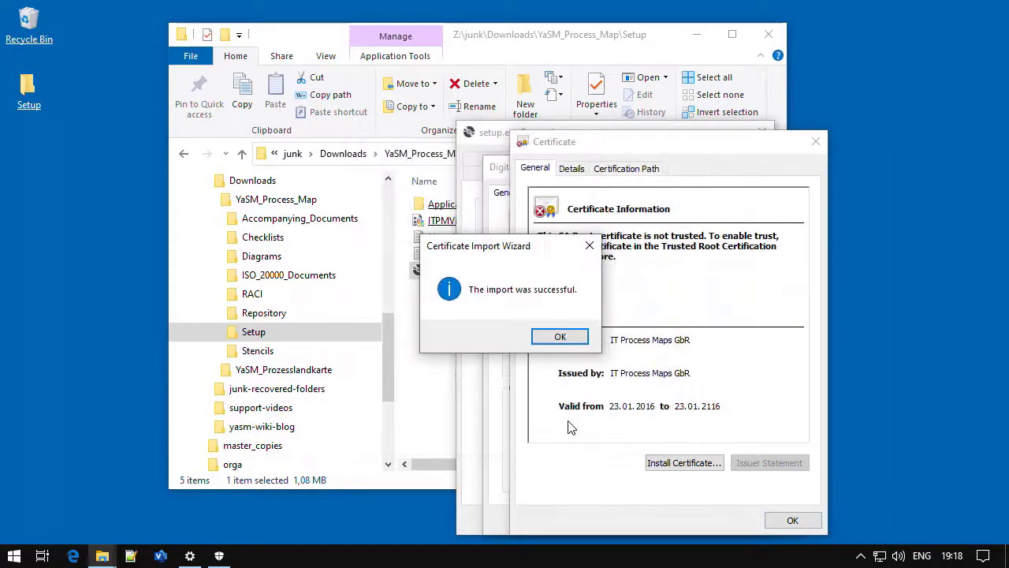
click(556, 337)
click(816, 141)
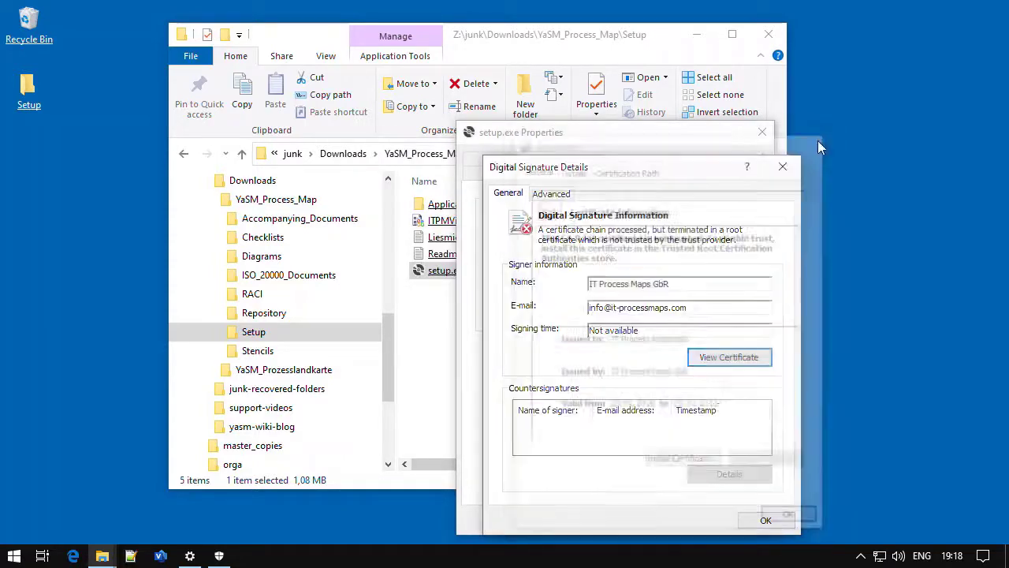
click(820, 166)
click(761, 128)
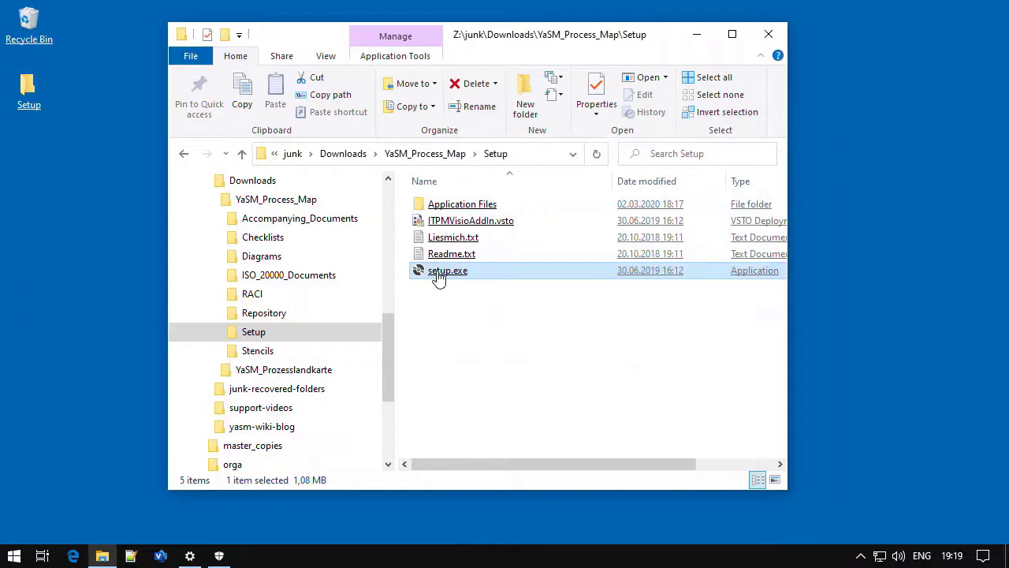
- Run setup.exe again, install the ITPM Visio Add-In from the verified publisher, and close the installer
double_click(439, 272)
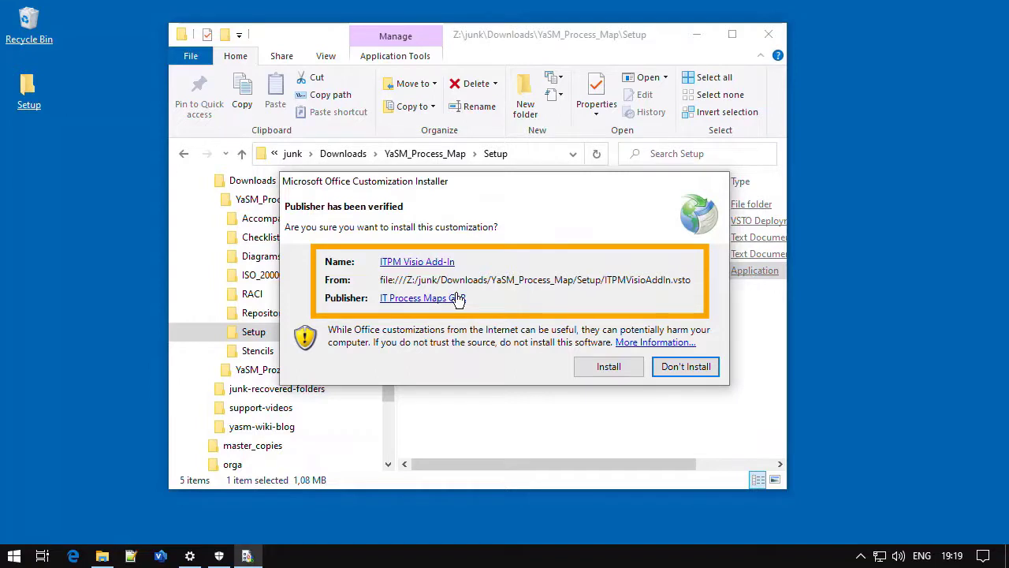
click(605, 368)
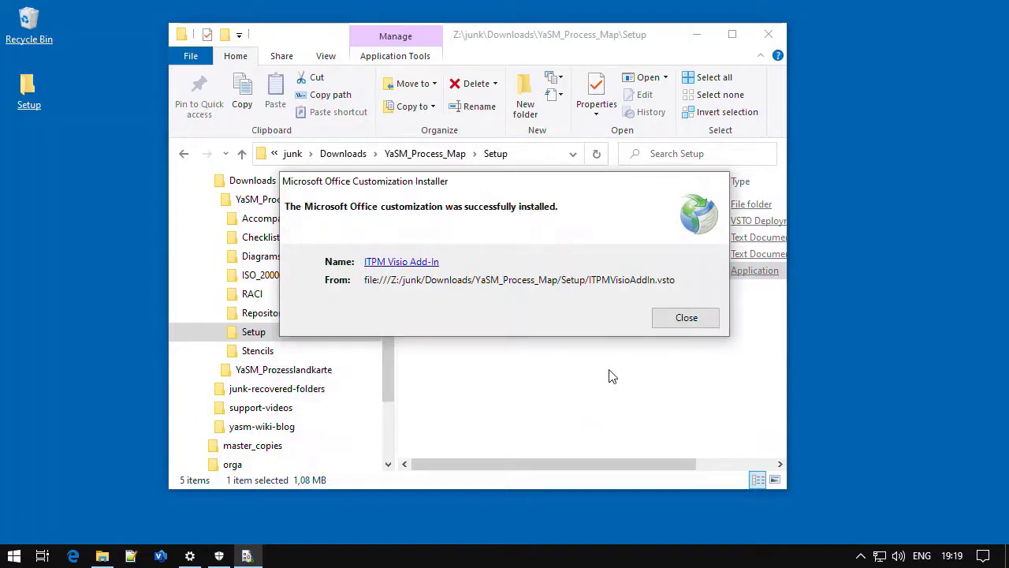
click(658, 322)
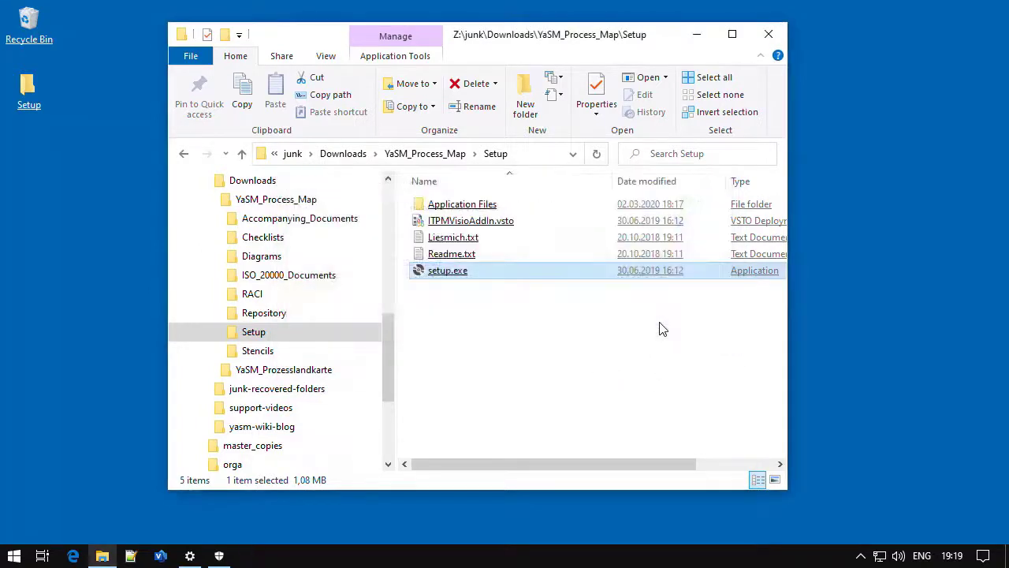
- Open Frontpage_YaSM_Process_Map.vsd from the Diagrams folder in Visio and acknowledge the add-in's configuration file message
click(256, 255)
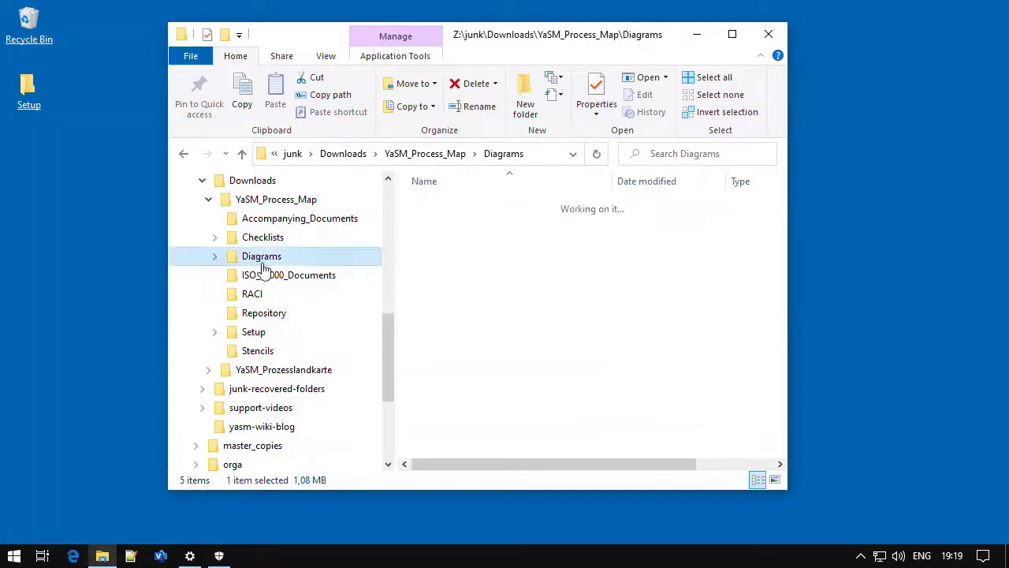
click(464, 308)
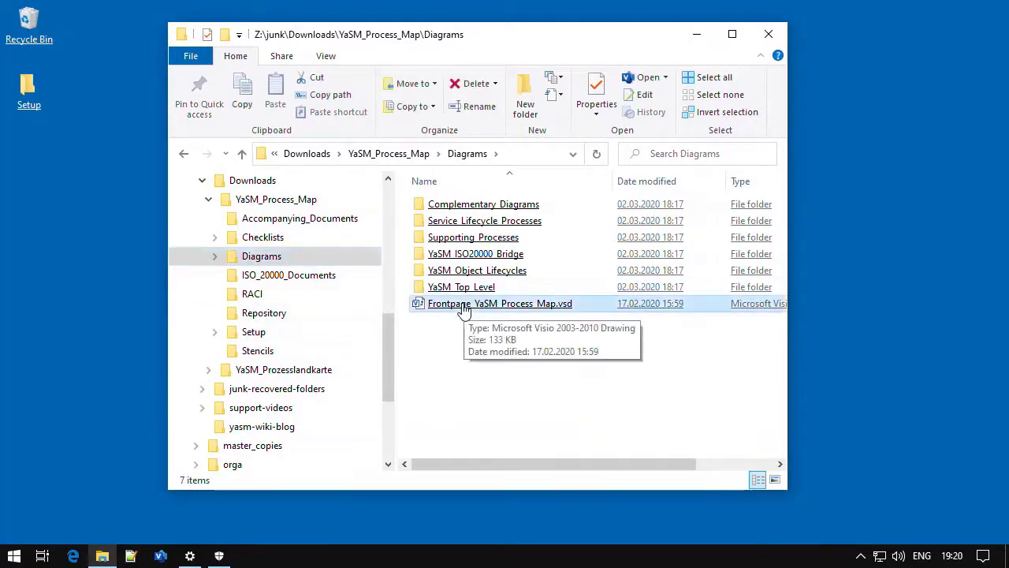
double_click(463, 308)
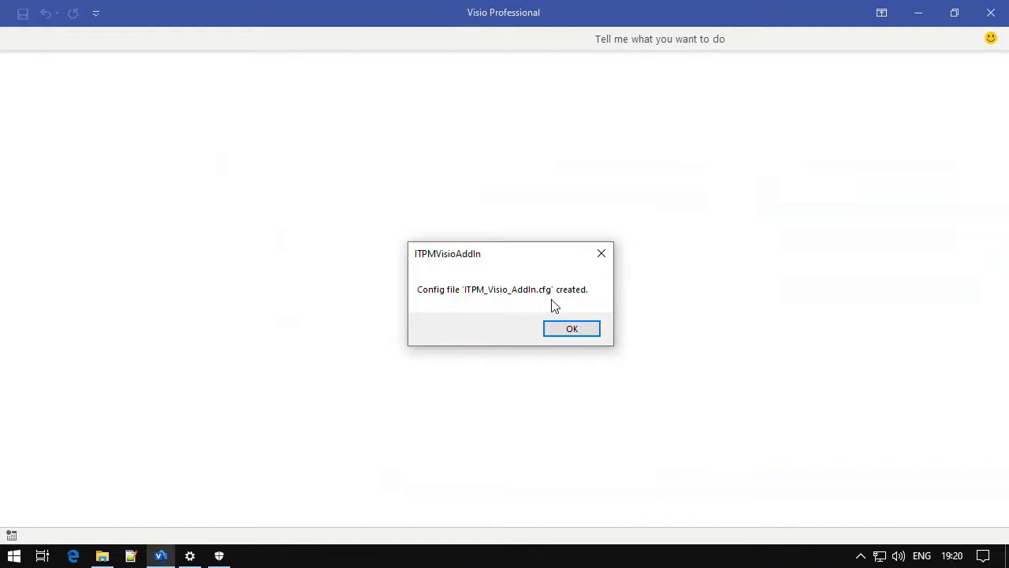
click(560, 334)
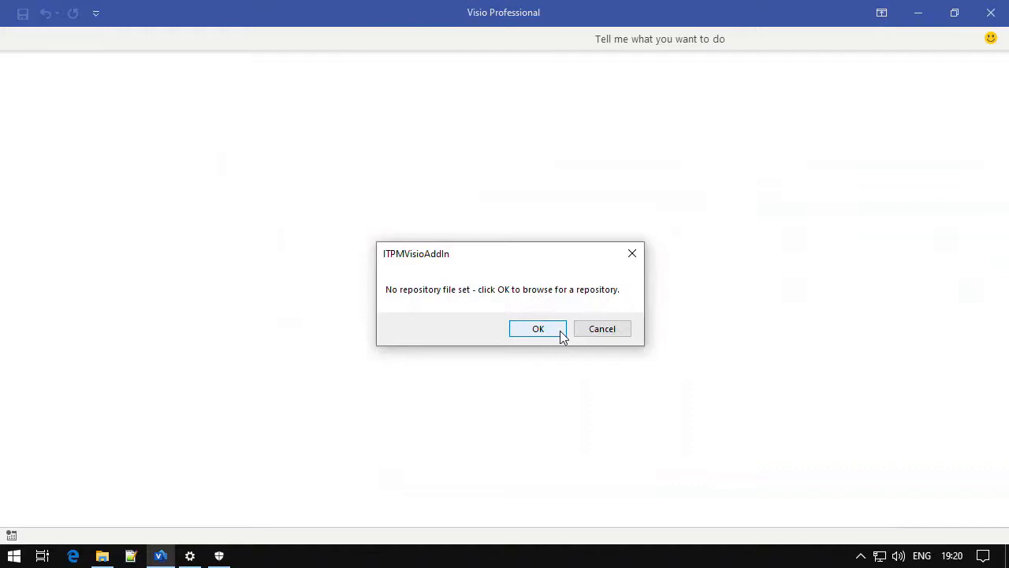
- Browse for the add-in's repository and open Repository_YaSM_Process_Map_EN.xls from the Repository folder in Documents\YaSM_Process_Map
click(536, 330)
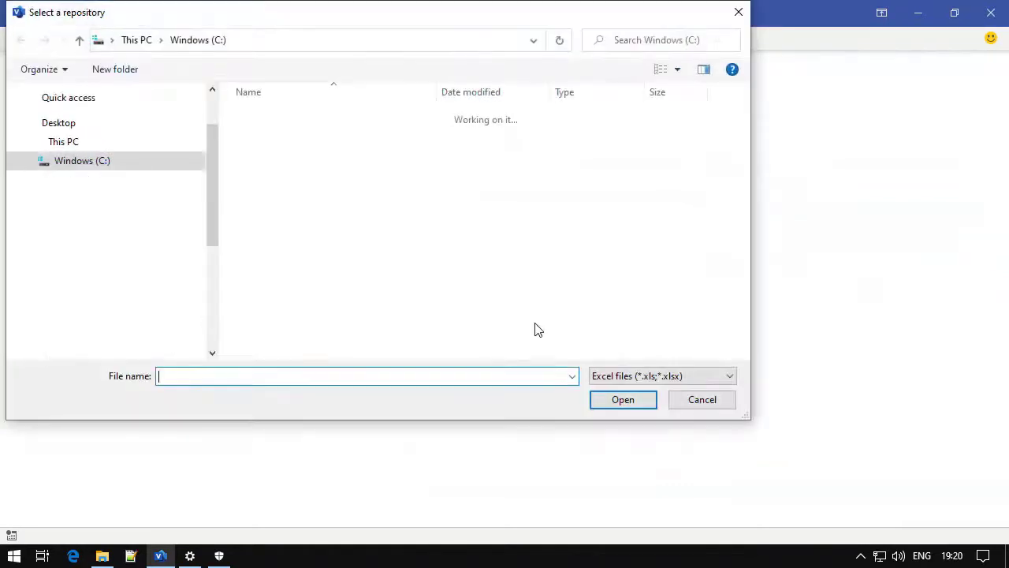
click(81, 169)
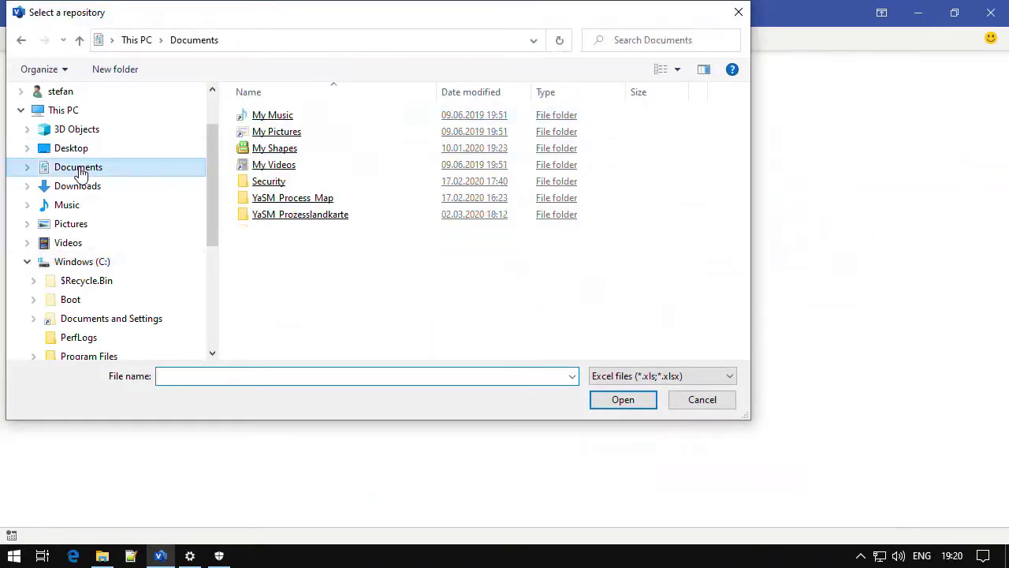
click(288, 207)
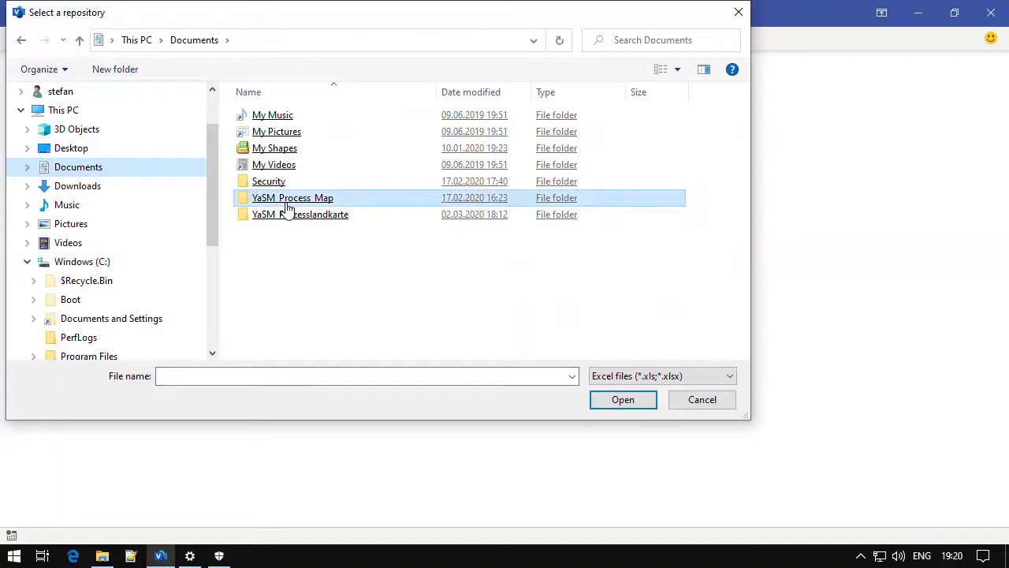
double_click(288, 206)
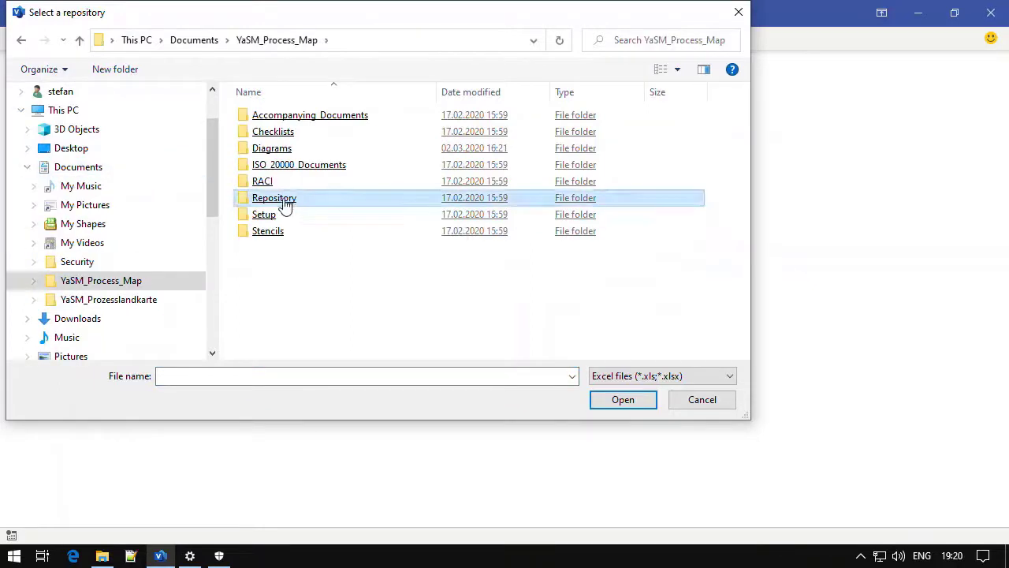
double_click(285, 203)
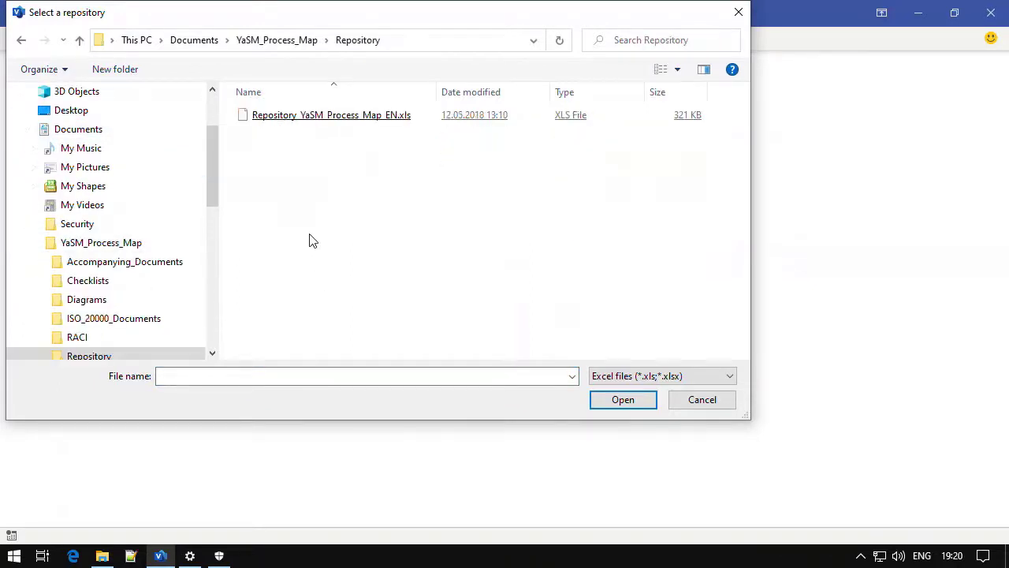
click(272, 118)
double_click(272, 118)
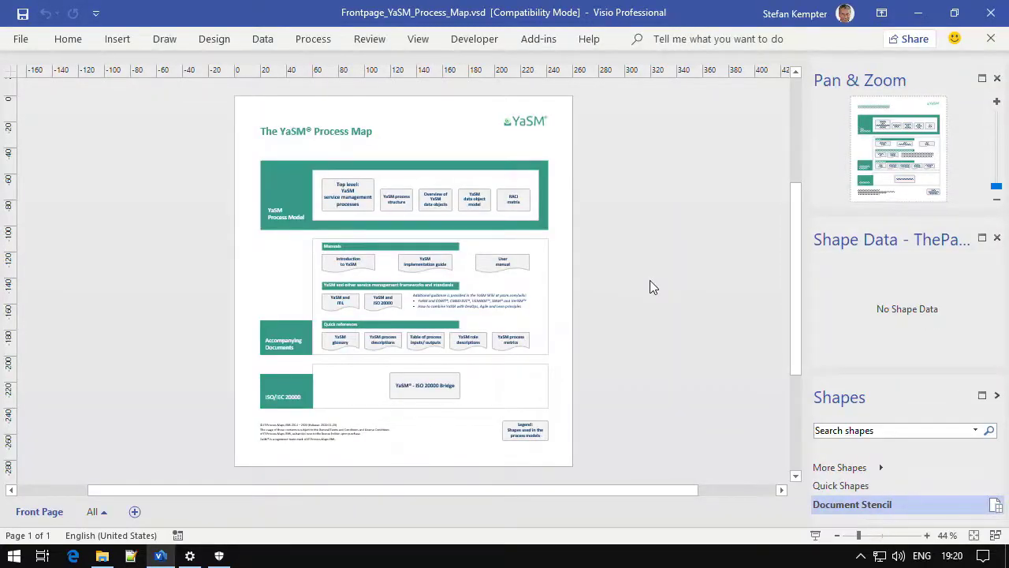
- Check the Repository Add-In commands in Visio and review the SmartScreen app and browser control settings in Windows Security
click(533, 41)
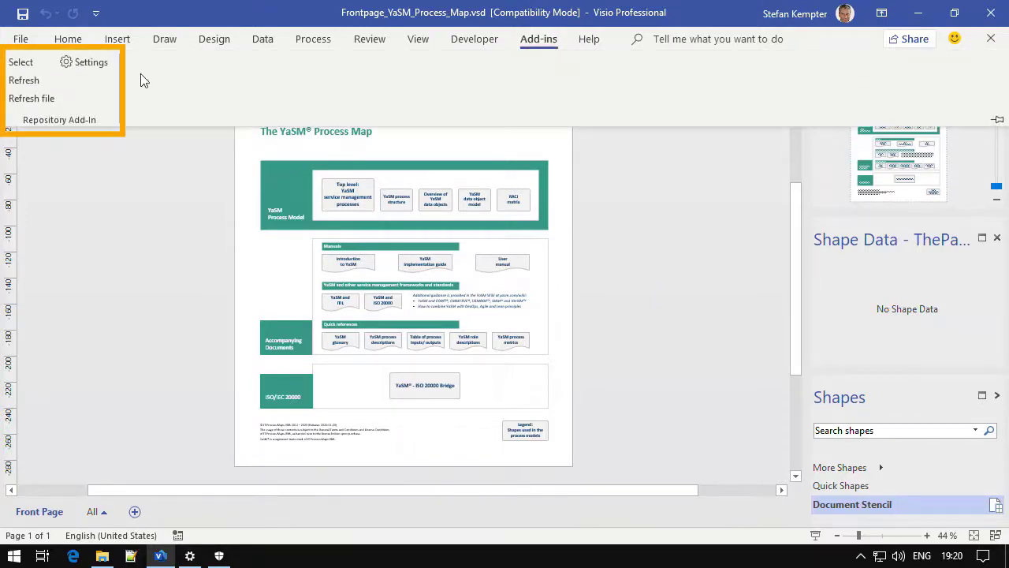
click(645, 243)
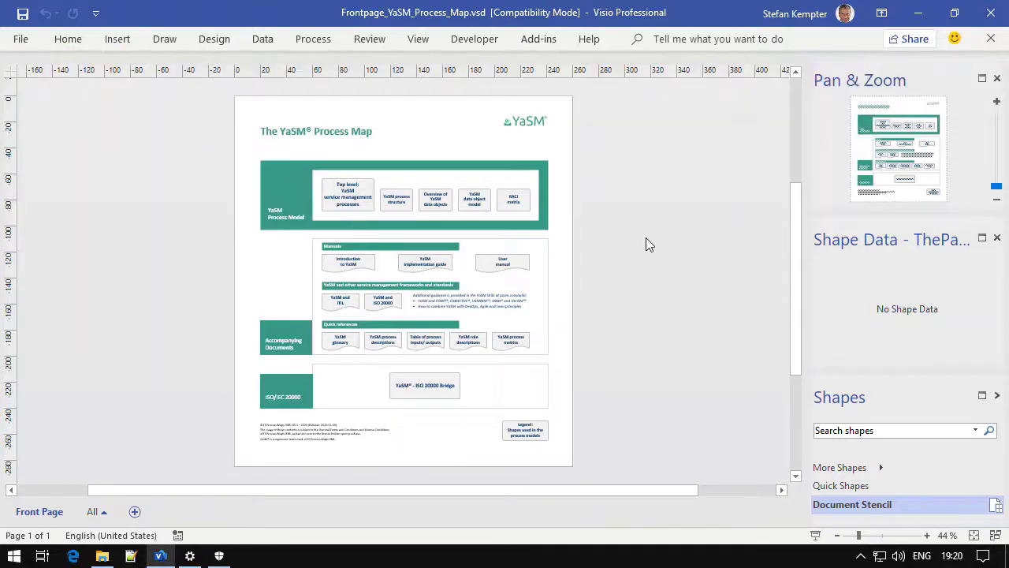
click(219, 555)
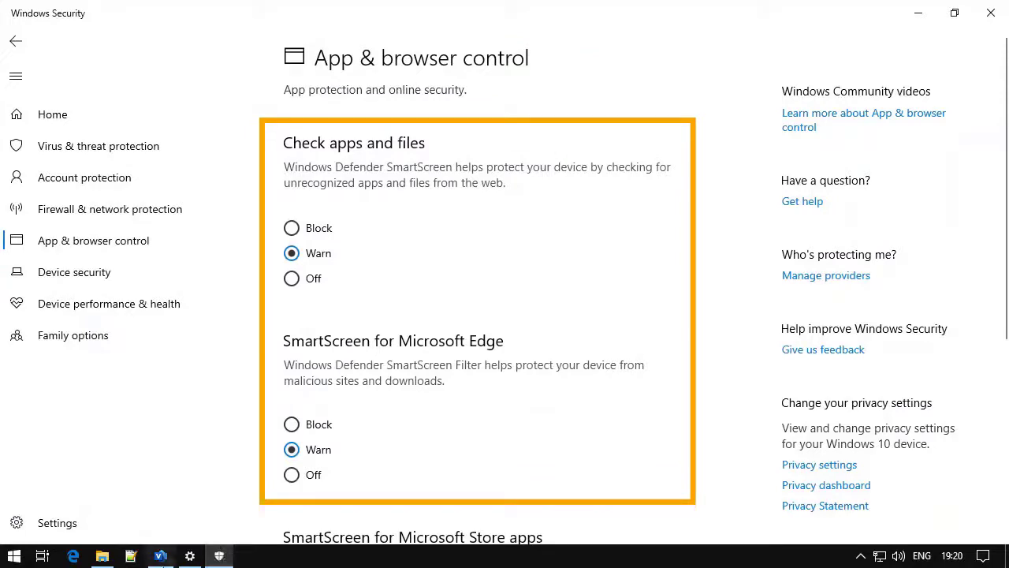
- Switch back to Visio and examine the application add-in restrictions in the Trust Center settings
click(161, 555)
click(22, 39)
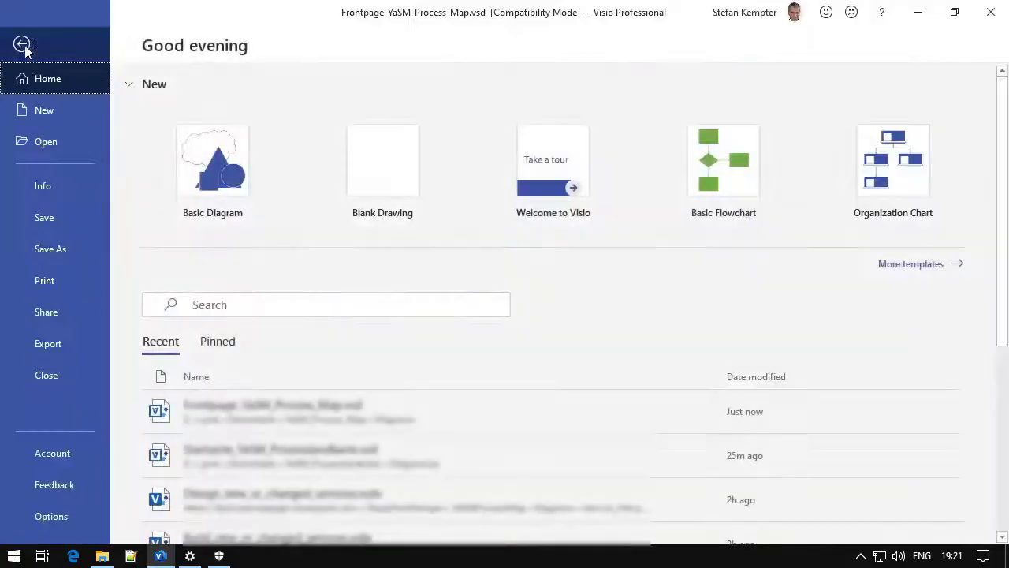
click(50, 513)
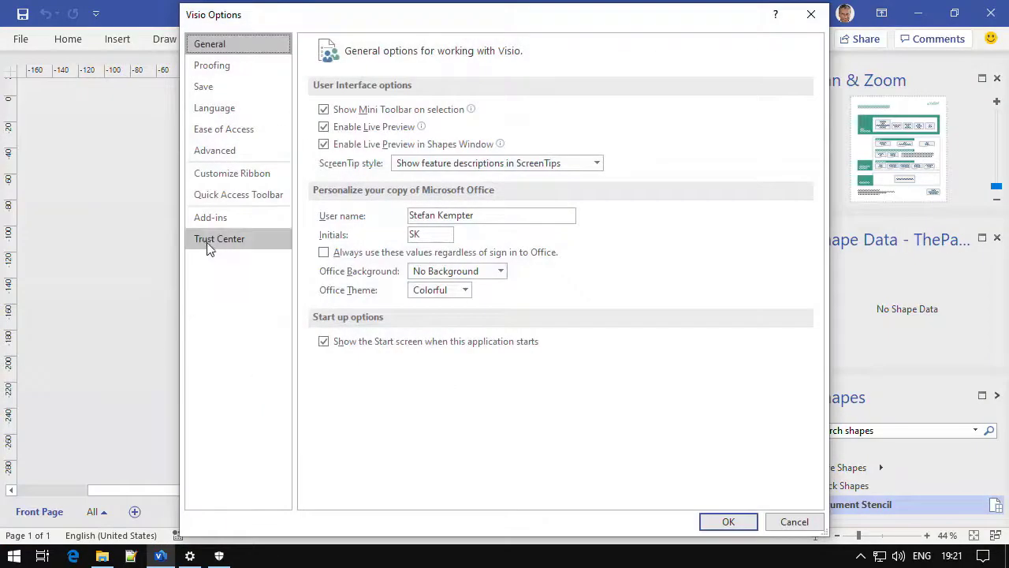
click(214, 238)
click(747, 197)
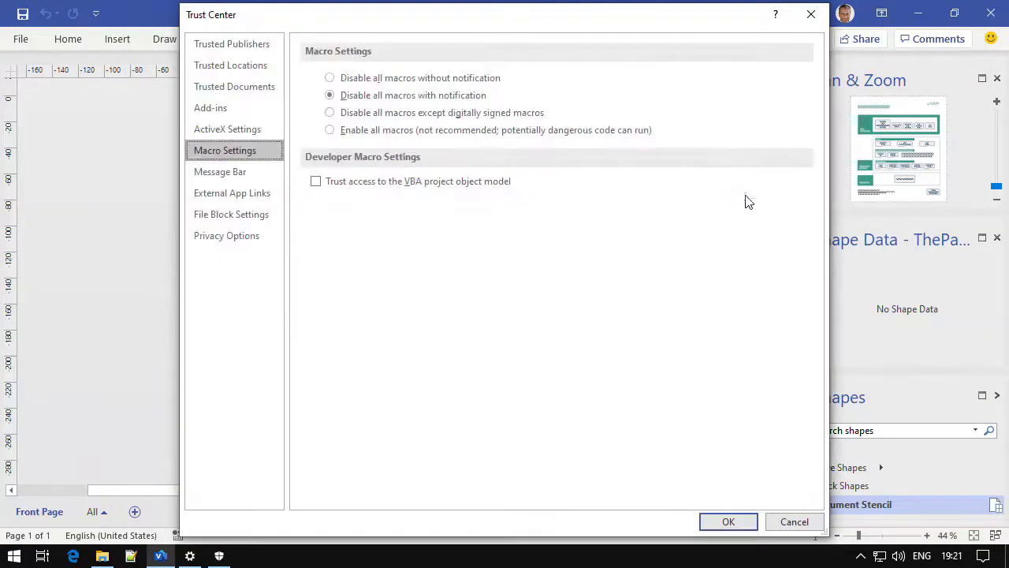
click(224, 109)
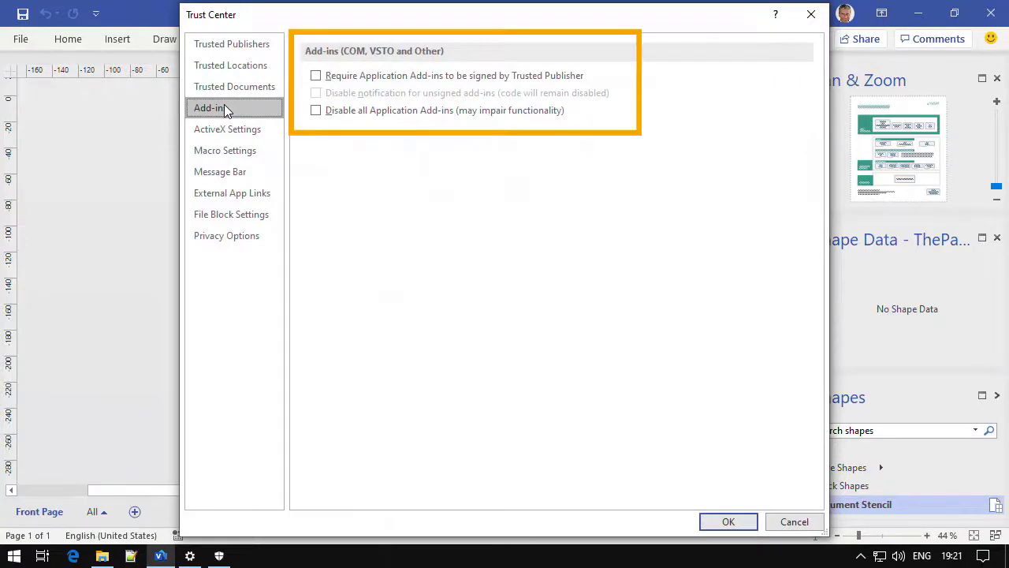